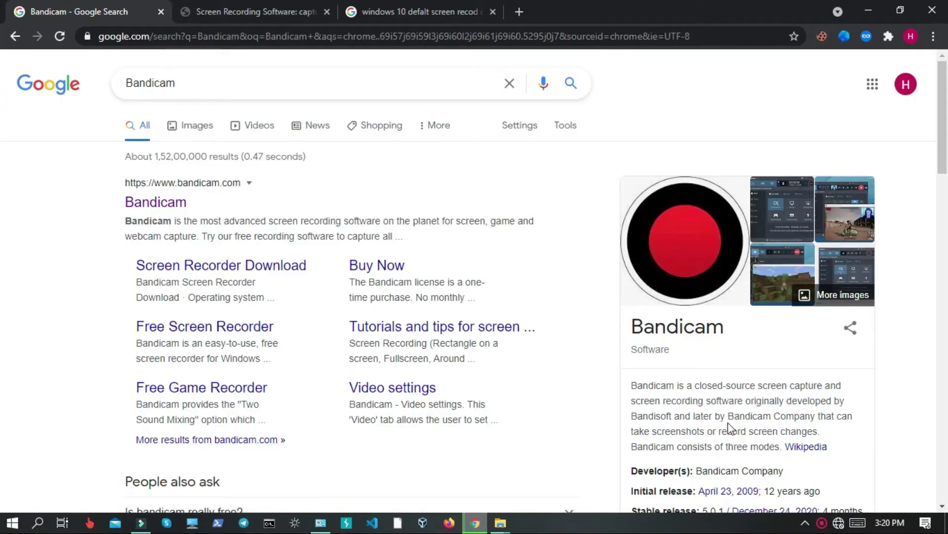
# Minimize the browser window and look at the hidden system tray icons.
pyautogui.click(805, 523)
pyautogui.click(791, 525)
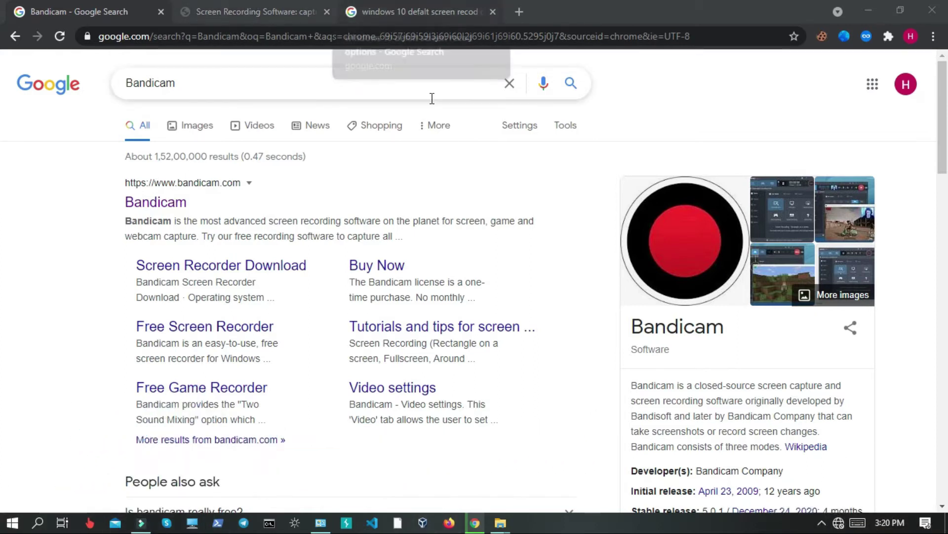
pyautogui.click(857, 5)
pyautogui.click(821, 523)
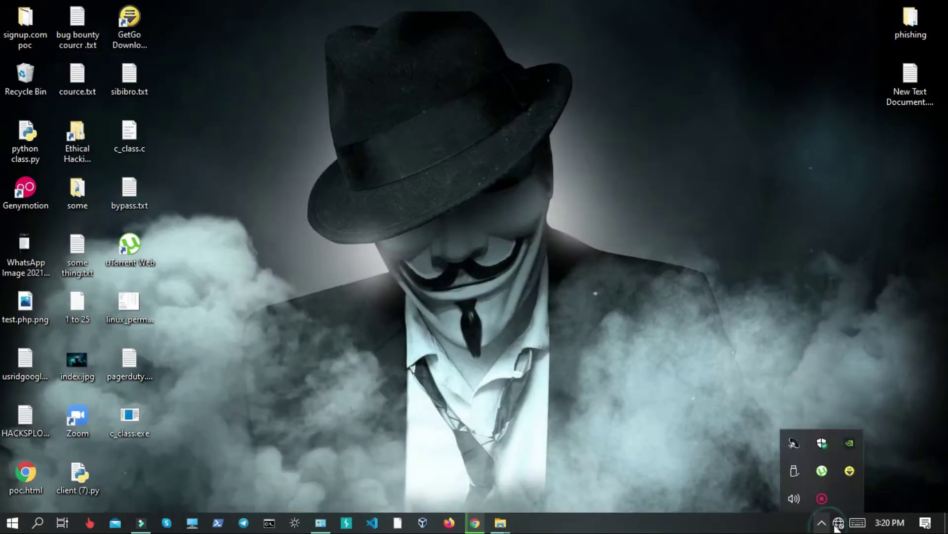
# Switch to Filmora9, look at its Record Media options such as Record PC Screen, and minimize it again.
pyautogui.click(140, 523)
pyautogui.click(87, 10)
pyautogui.moveTo(257, 104)
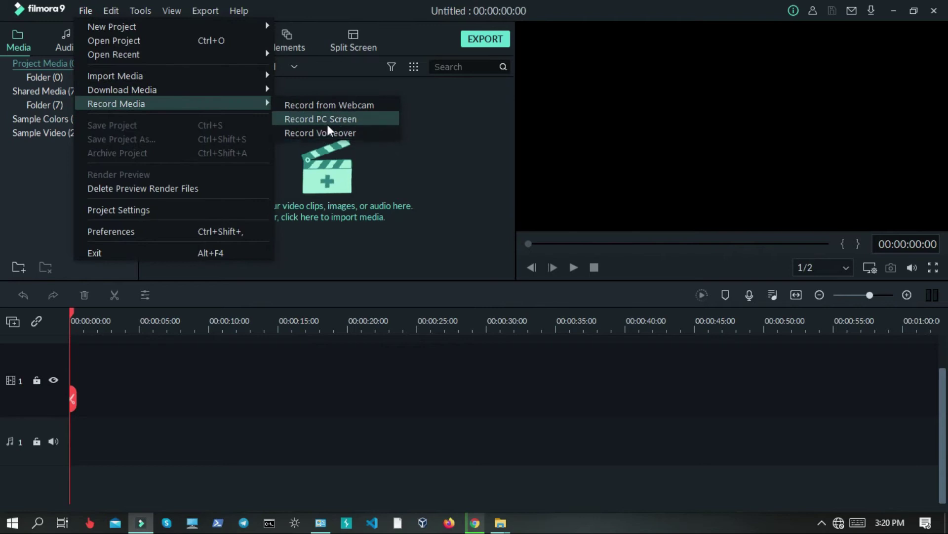
pyautogui.click(417, 185)
pyautogui.click(893, 11)
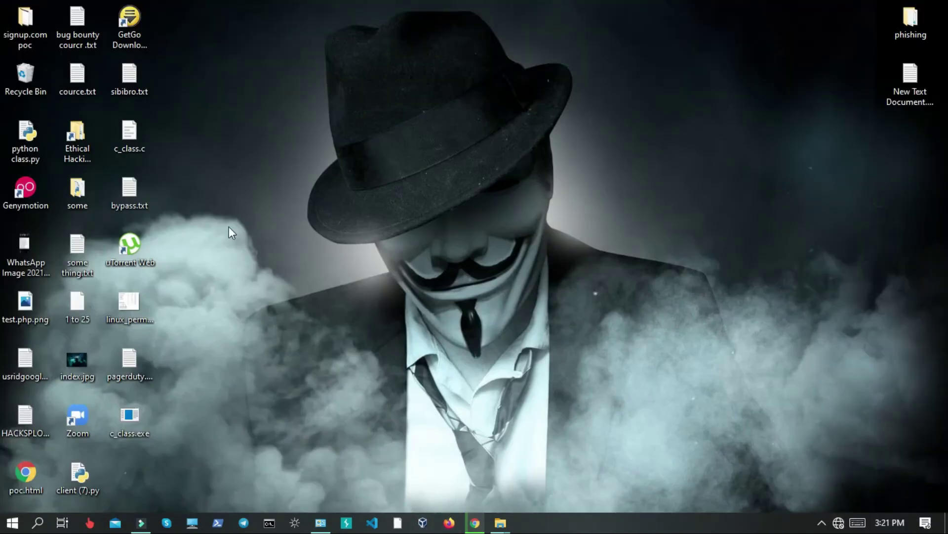
# Switch back to Chrome and bring up the already opened Screen Recording Software page.
pyautogui.click(474, 522)
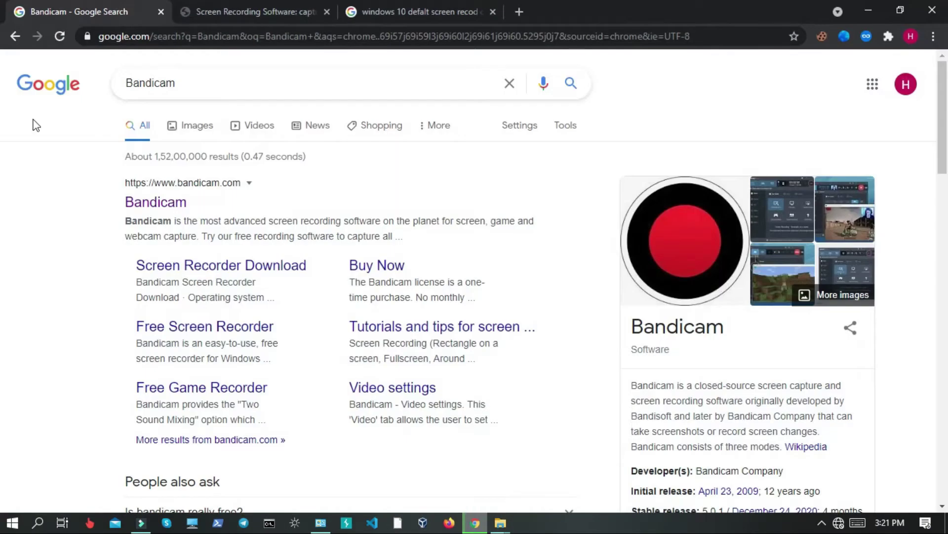
pyautogui.doubleClick(287, 83)
pyautogui.click(201, 112)
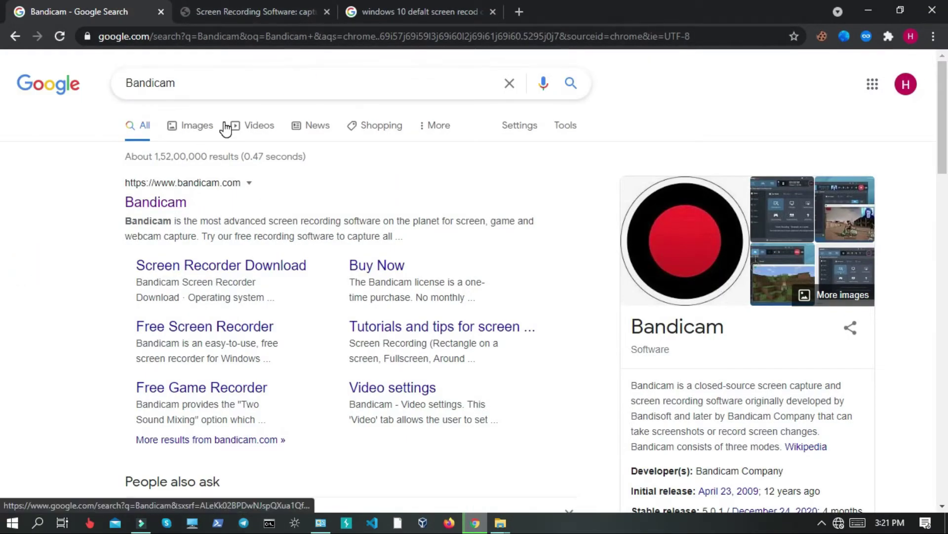
pyautogui.click(273, 7)
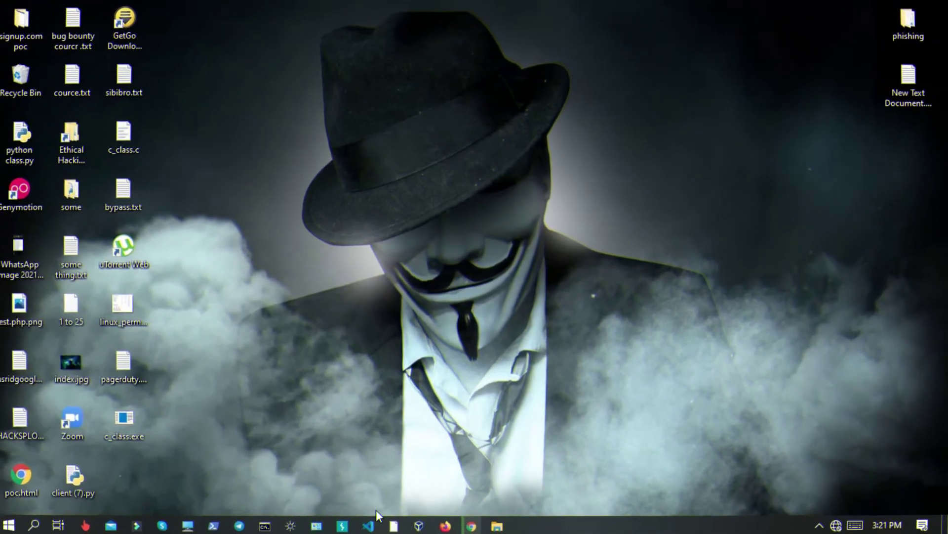
# Switch to the Downloads folder in File Explorer, run bdcamsetup.exe and accept English as the installer language.
pyautogui.moveTo(497, 525)
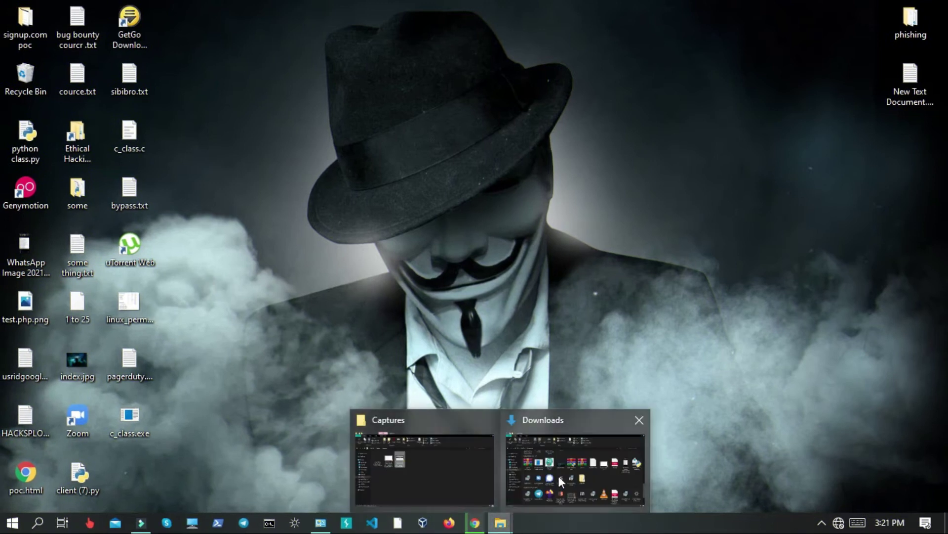
pyautogui.click(539, 476)
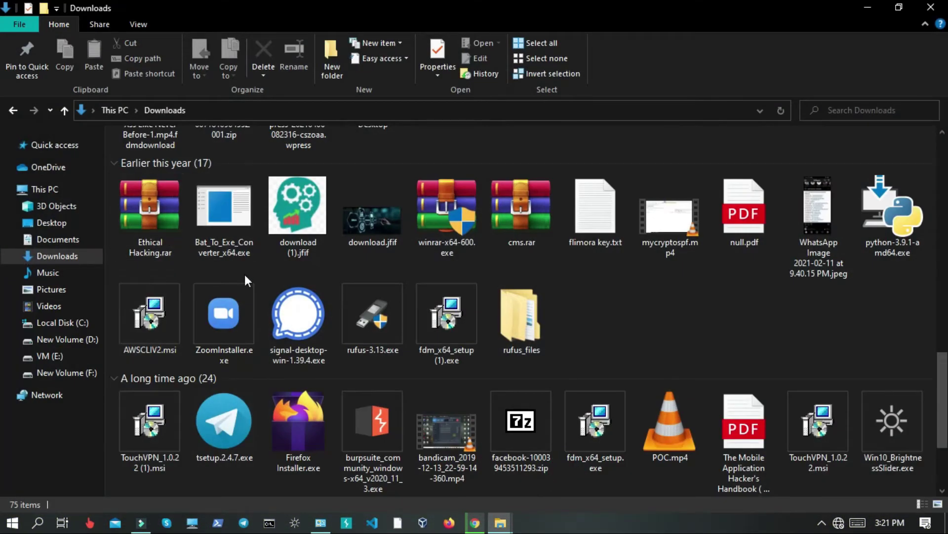
pyautogui.scroll(-2, 247, 291)
pyautogui.click(168, 346)
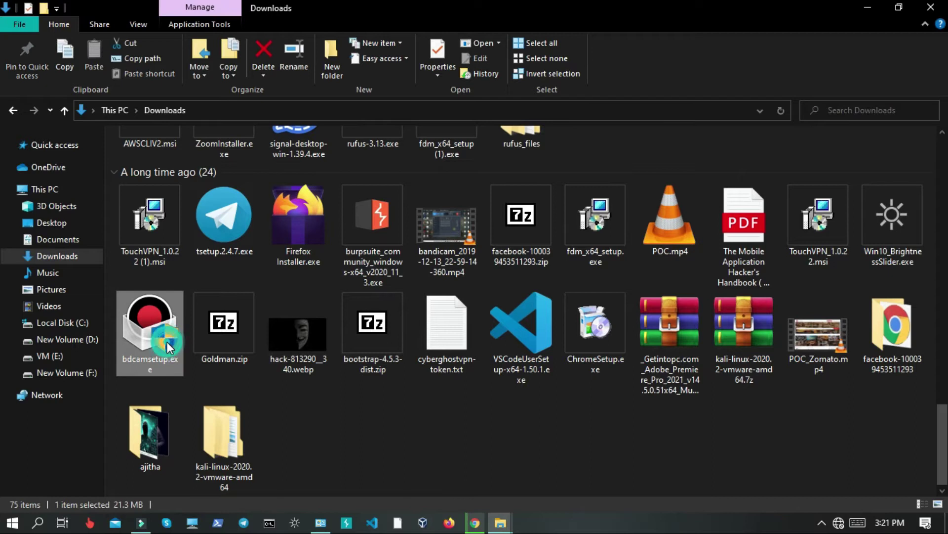
pyautogui.doubleClick(140, 326)
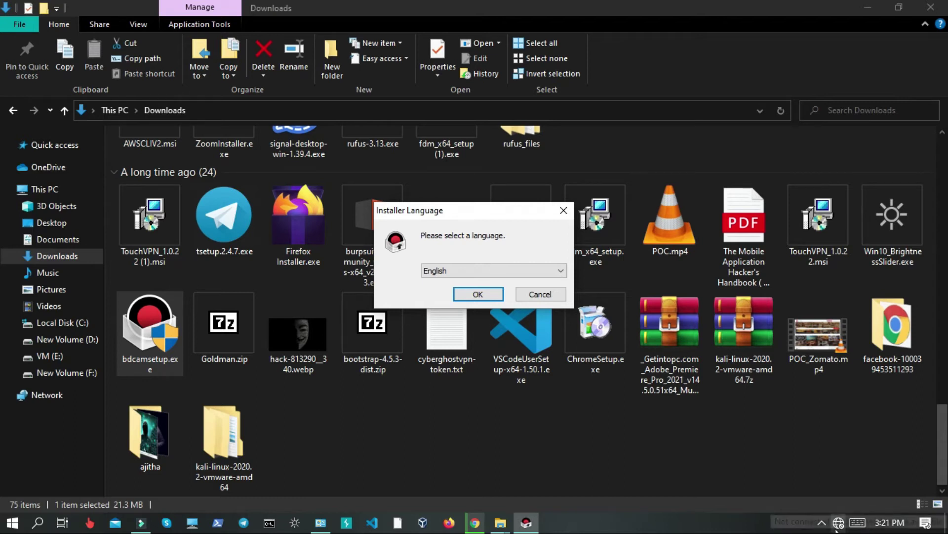
pyautogui.click(822, 522)
pyautogui.click(806, 530)
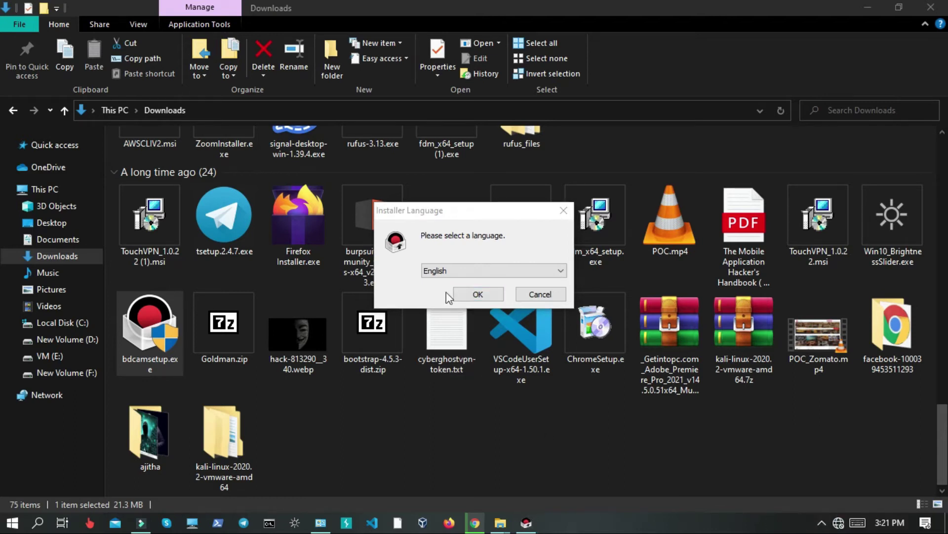
pyautogui.click(494, 292)
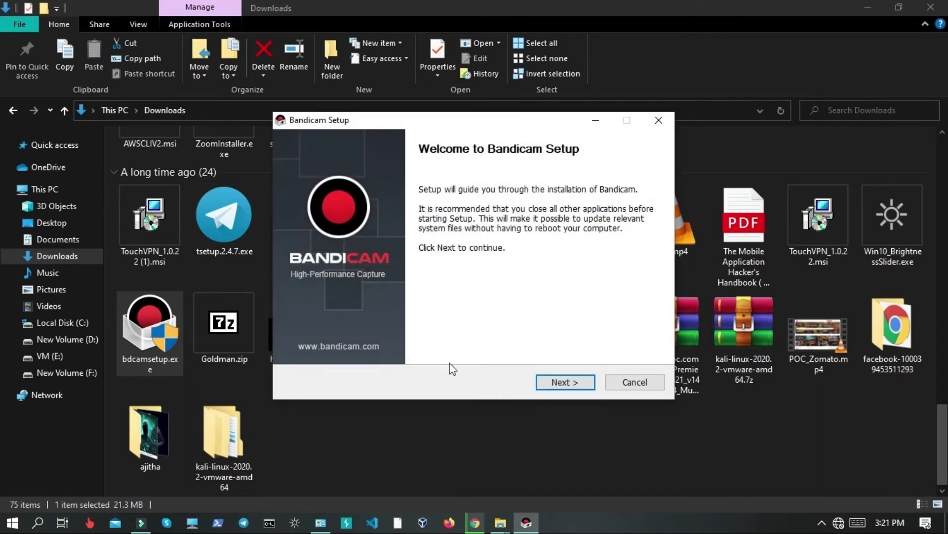
# Accept the Bandicam license agreement and keep the General install type with Program Group and Desktop Icon.
pyautogui.click(571, 382)
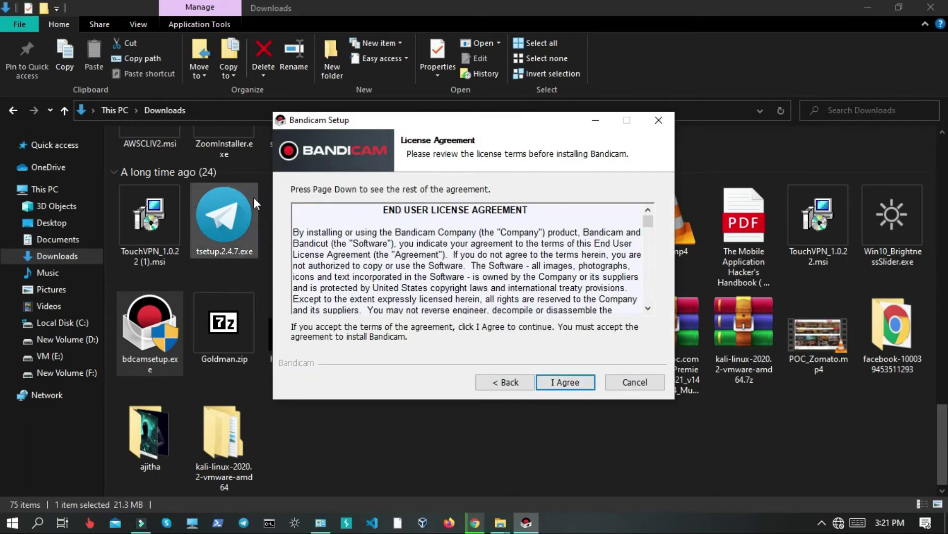
pyautogui.scroll(-1, 435, 259)
pyautogui.scroll(-10, 436, 260)
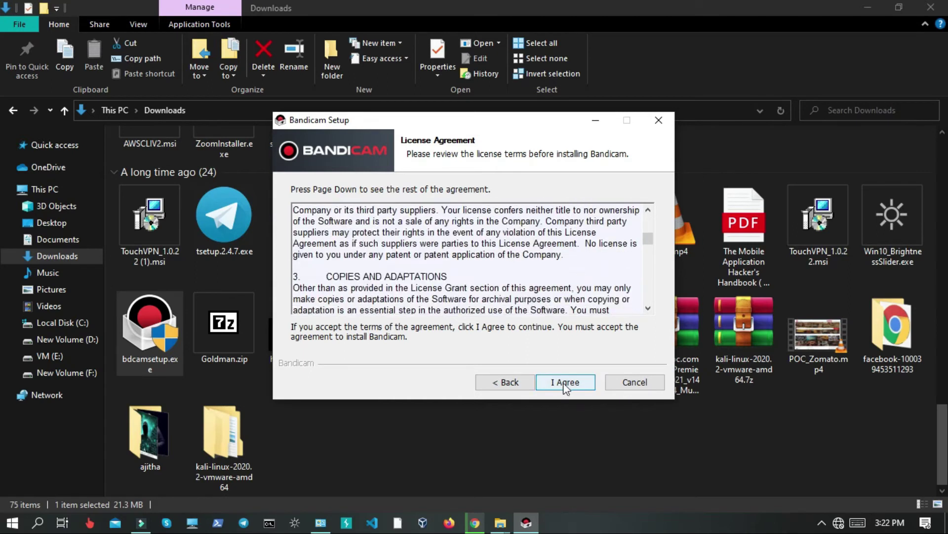
pyautogui.click(567, 382)
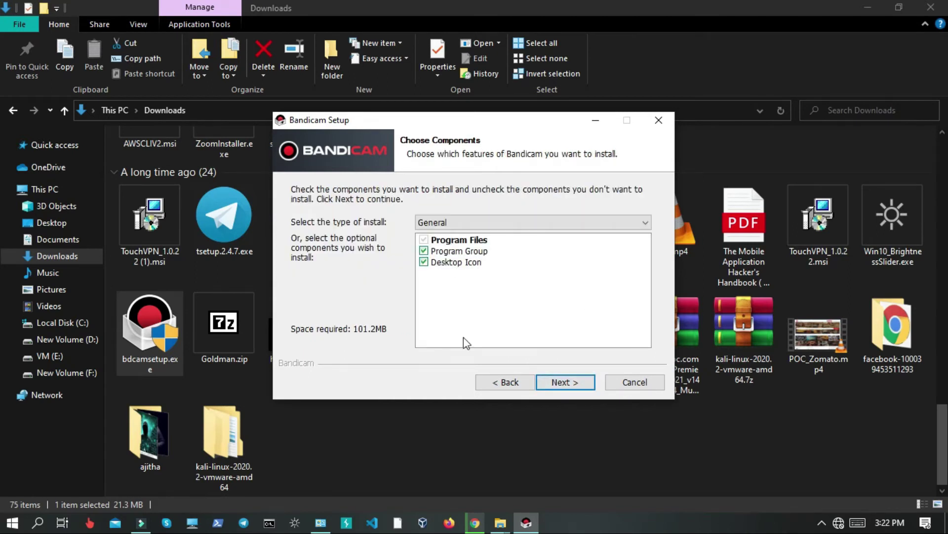
pyautogui.click(558, 383)
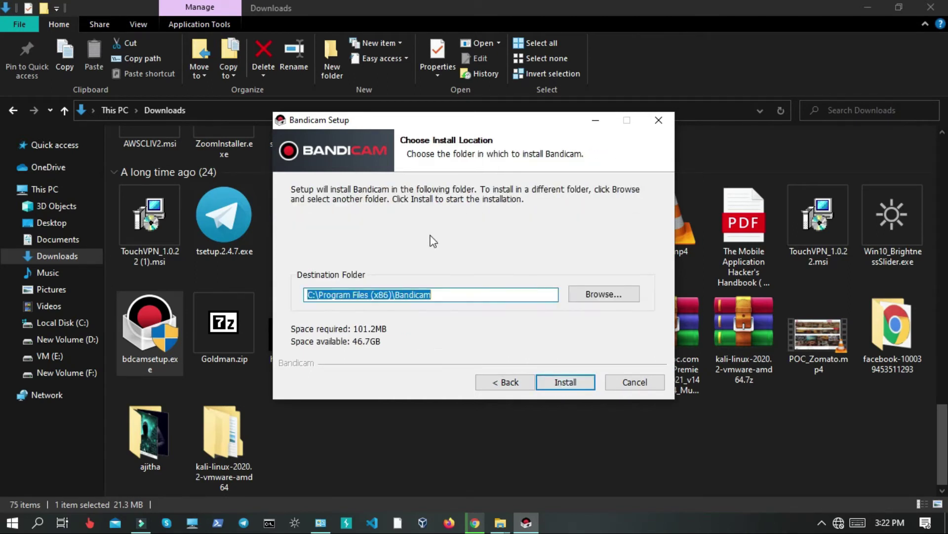
# Set the destination folder to D:\Bandicam on New Volume (D:) and install the program.
pyautogui.click(603, 294)
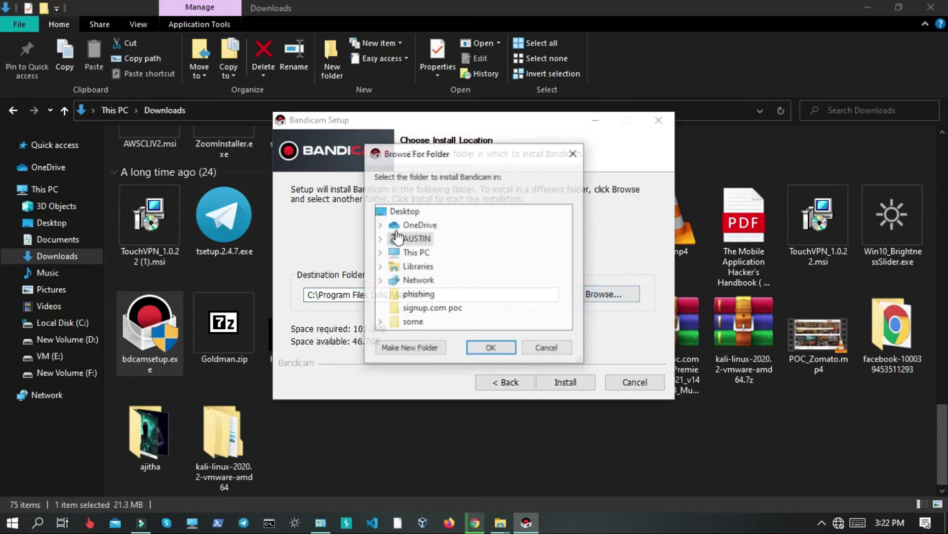
pyautogui.click(419, 253)
pyautogui.scroll(-3, 455, 275)
pyautogui.scroll(1, 455, 272)
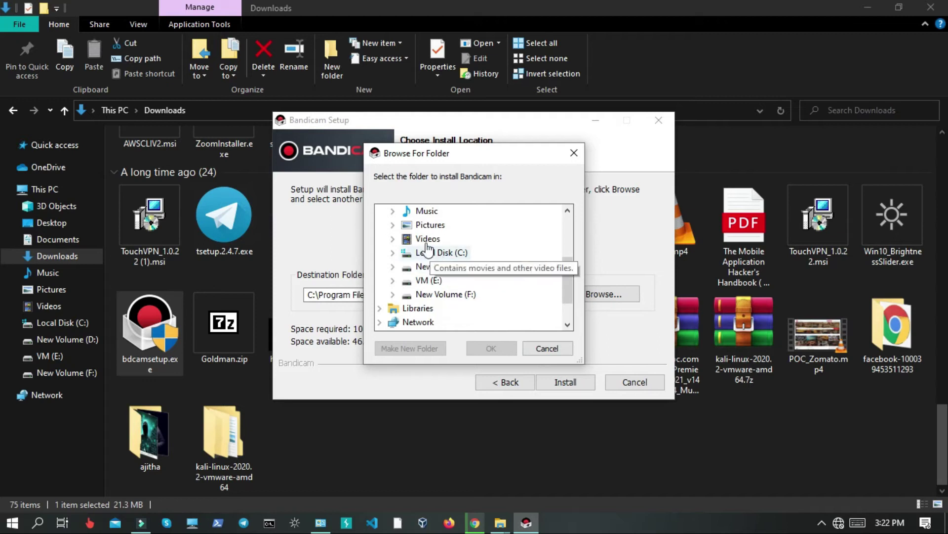
pyautogui.click(446, 267)
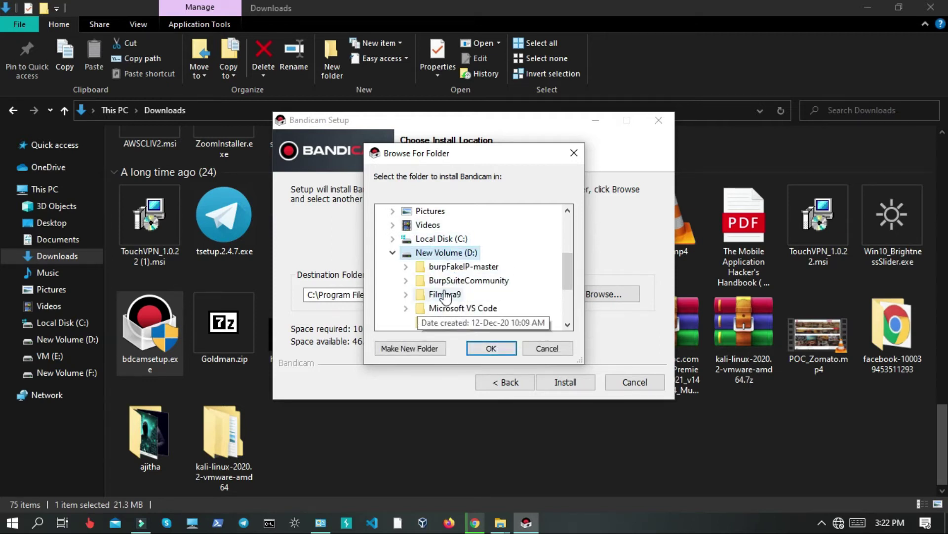
pyautogui.scroll(-3, 455, 301)
pyautogui.scroll(1, 448, 292)
pyautogui.click(491, 347)
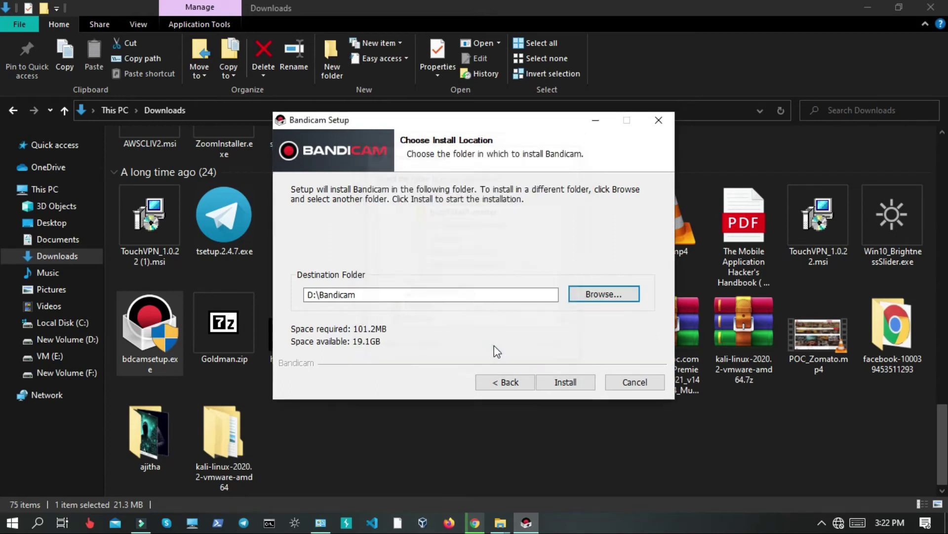
pyautogui.click(563, 383)
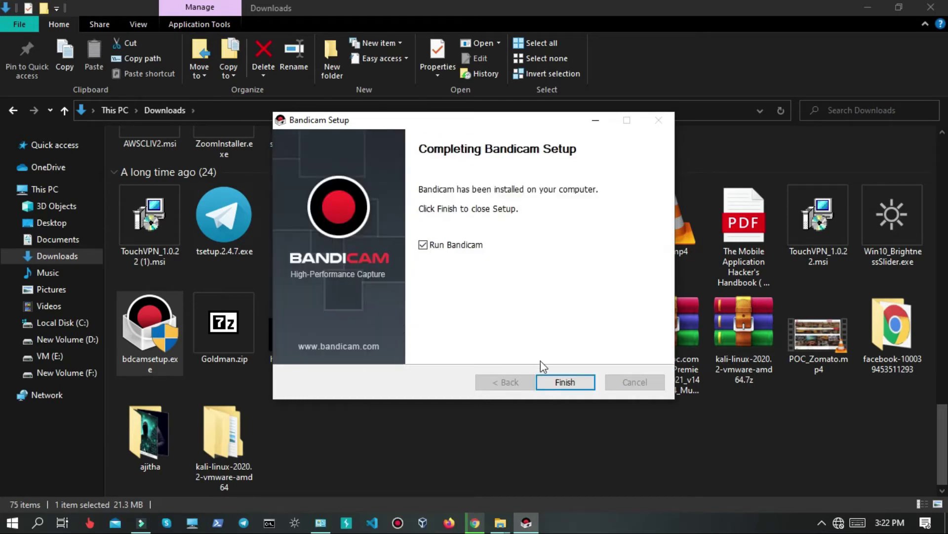
# Finish the setup with Run Bandicam enabled and accept the NVENC H.264 encoder.
pyautogui.click(557, 383)
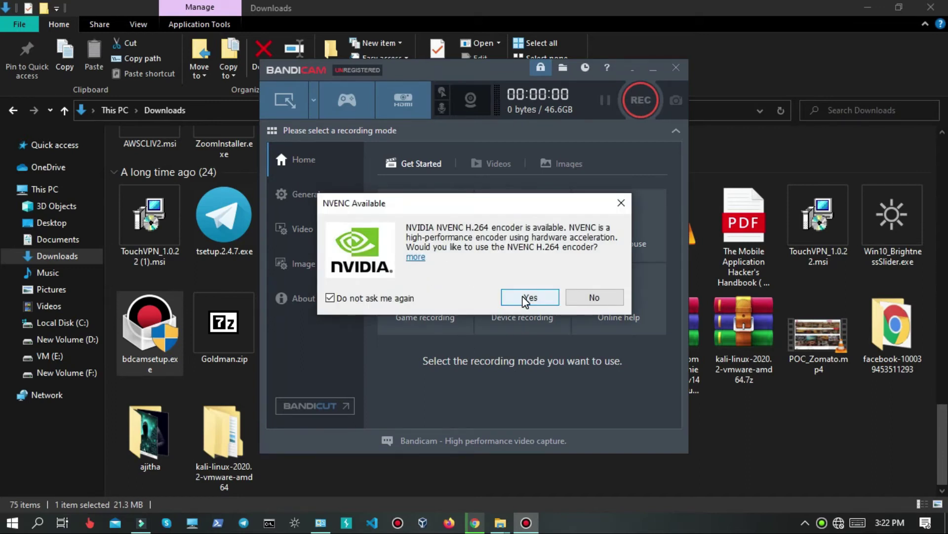
pyautogui.click(526, 298)
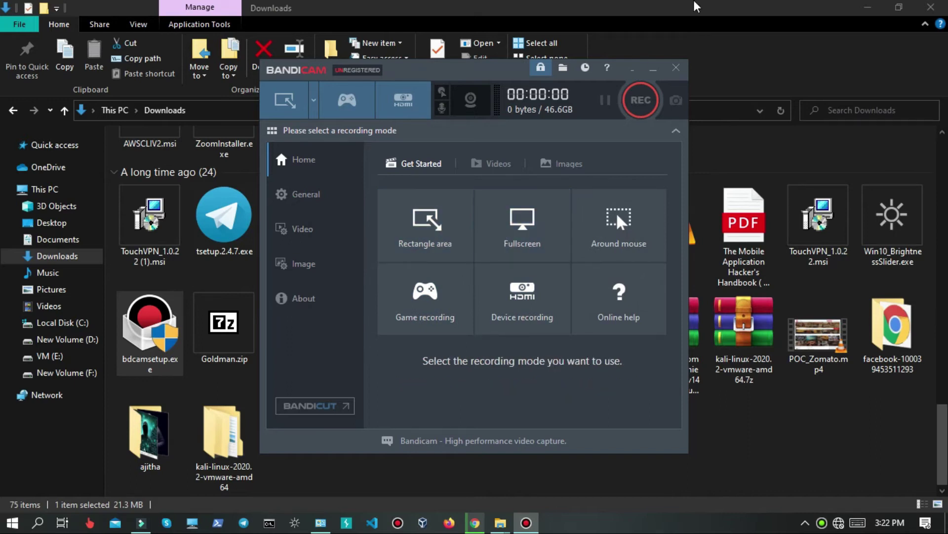
# Choose the Fullscreen recording mode and examine the license information about the unregistered version's limits.
pyautogui.click(523, 250)
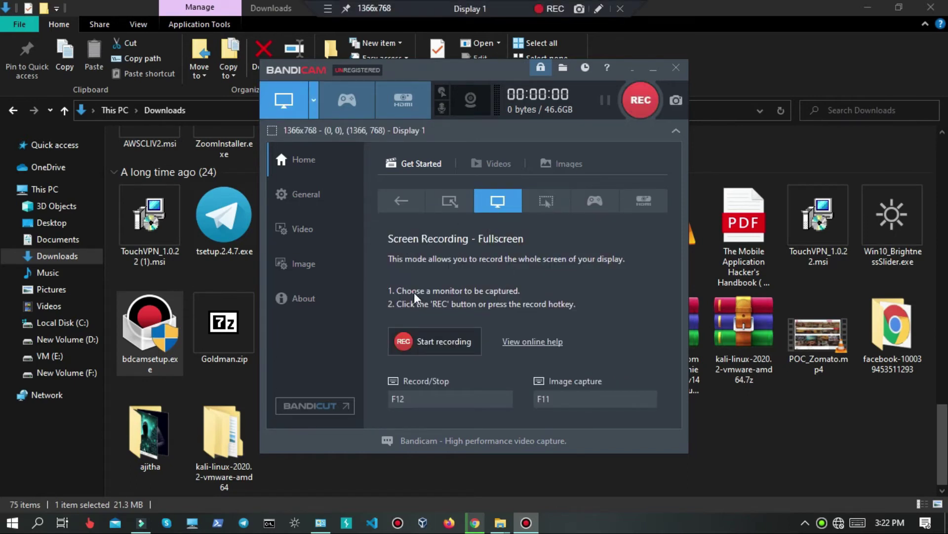
pyautogui.click(303, 298)
pyautogui.moveTo(431, 287); pyautogui.dragTo(654, 302)
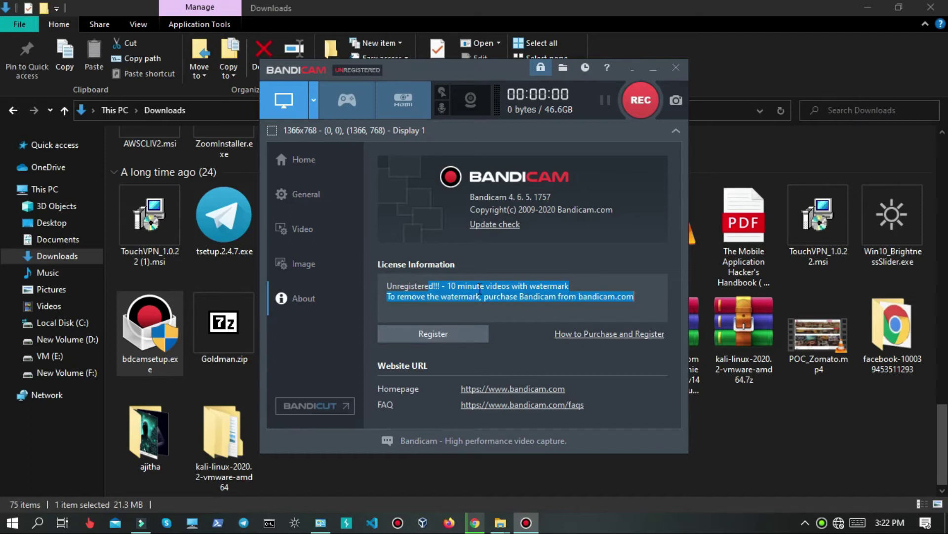
pyautogui.moveTo(387, 286); pyautogui.dragTo(637, 298)
pyautogui.click(639, 300)
# Look through Bandicam's Image, Video and General settings and return to the Home page.
pyautogui.click(321, 267)
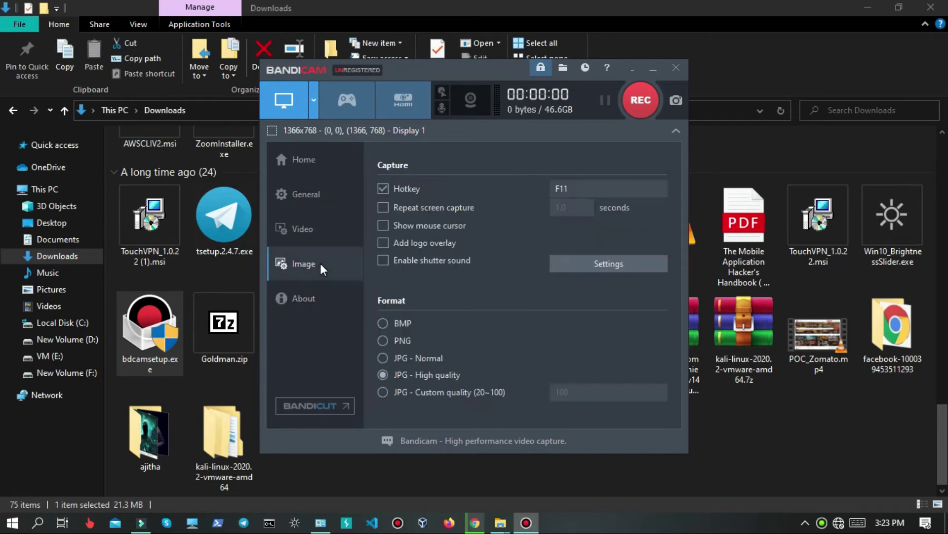
pyautogui.click(298, 232)
pyautogui.click(306, 194)
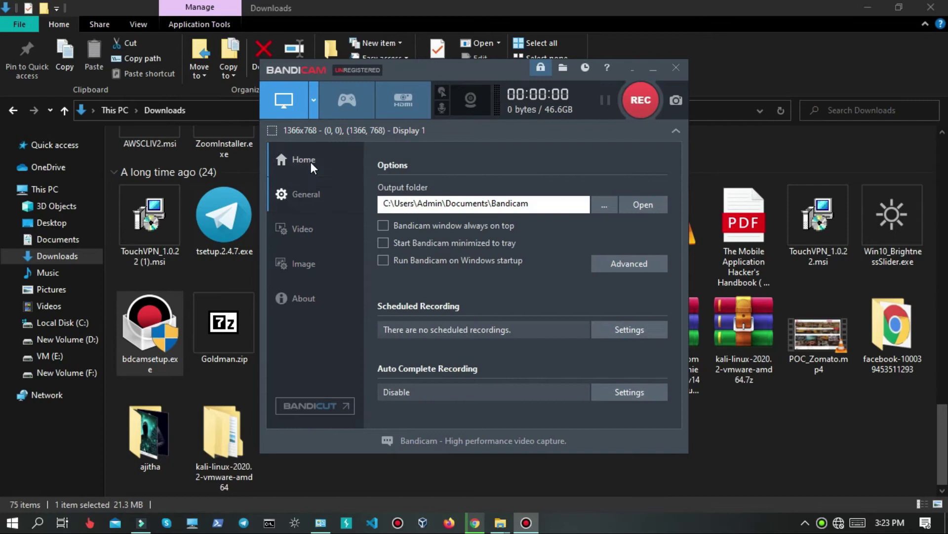
pyautogui.click(303, 159)
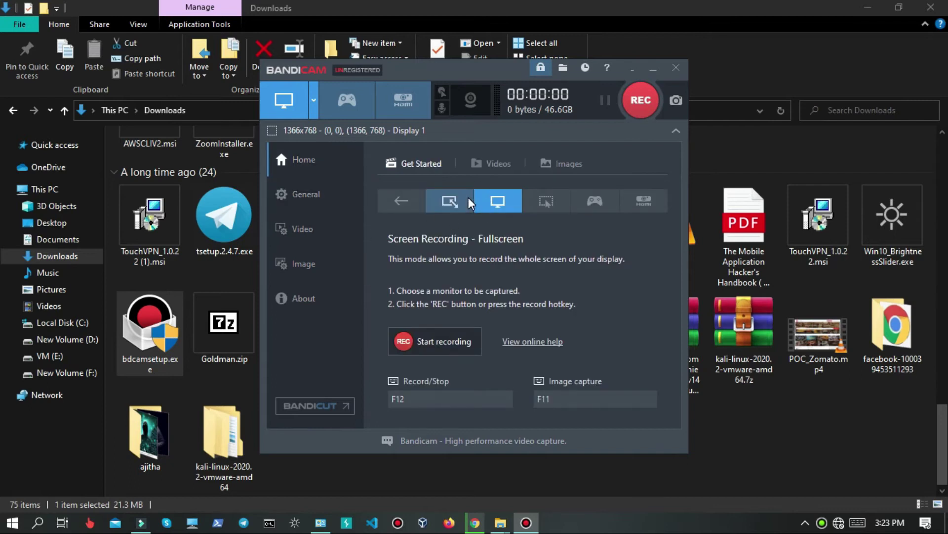
# Choose the Rectangle area recording mode and mark a capture area of about 1366x355 pixels.
pyautogui.click(450, 200)
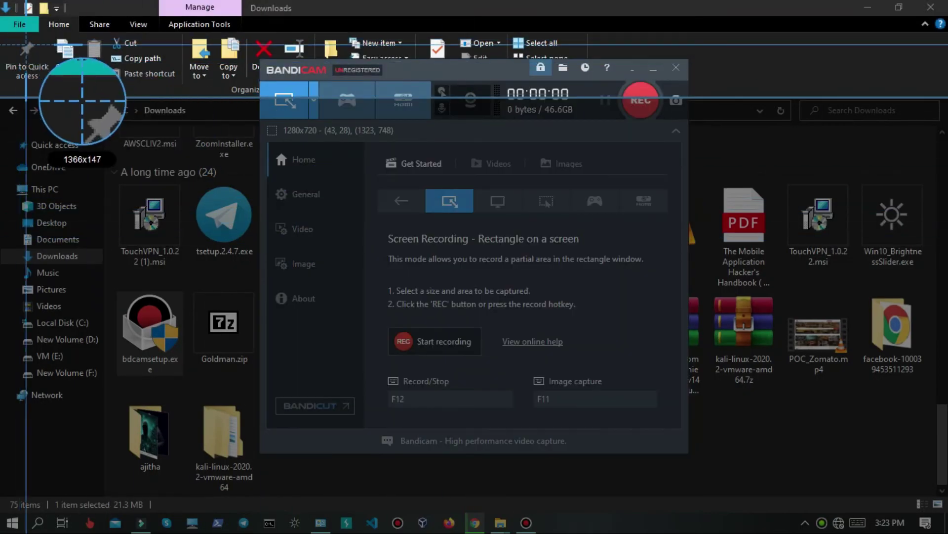
pyautogui.click(89, 69)
pyautogui.moveTo(173, 98); pyautogui.dragTo(614, 329)
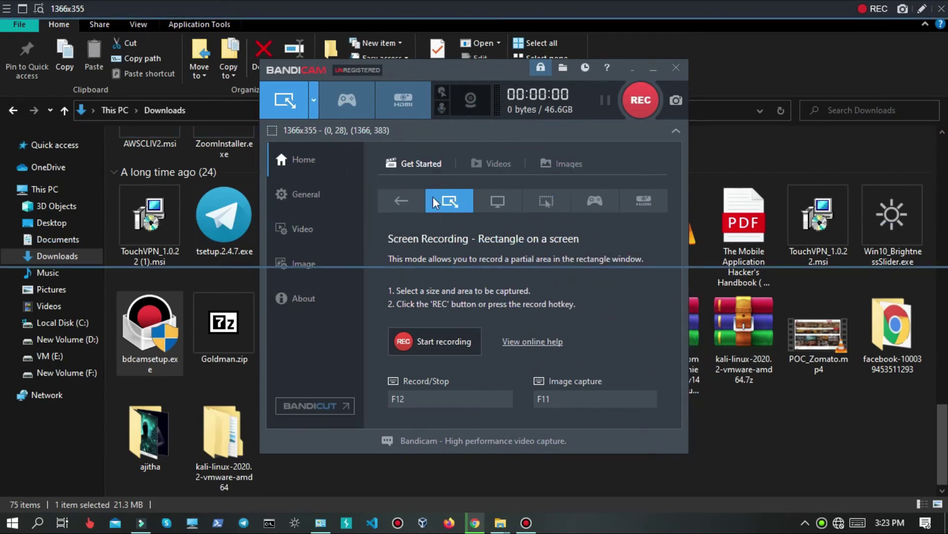
# Preview the Fullscreen, Around mouse and Game recording modes one after another.
pyautogui.click(499, 203)
pyautogui.click(547, 202)
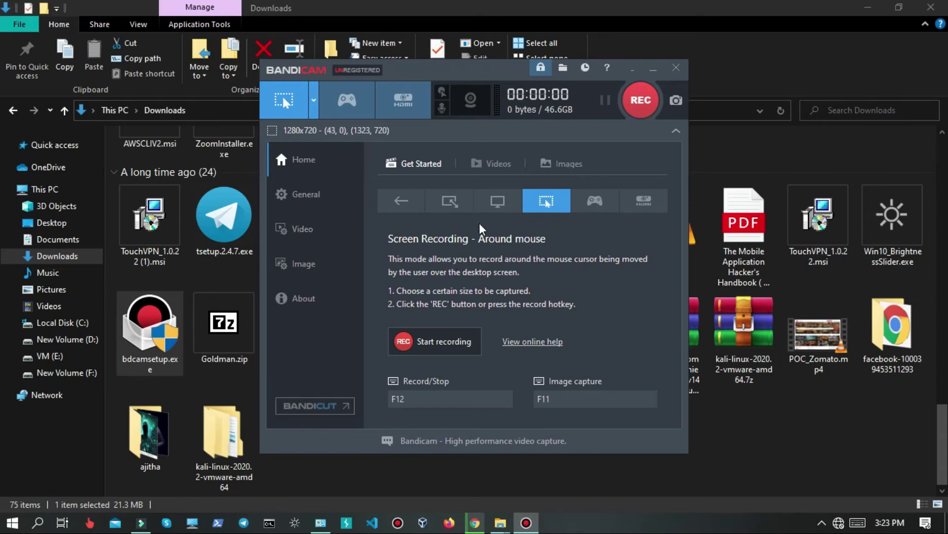
pyautogui.click(589, 211)
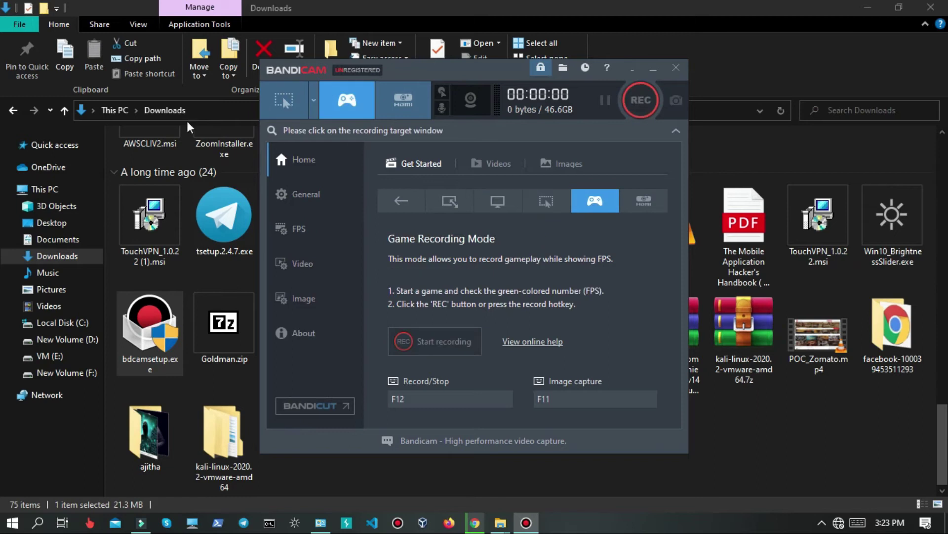
# Try the Device recording mode and dismiss the device selection.
pyautogui.click(644, 201)
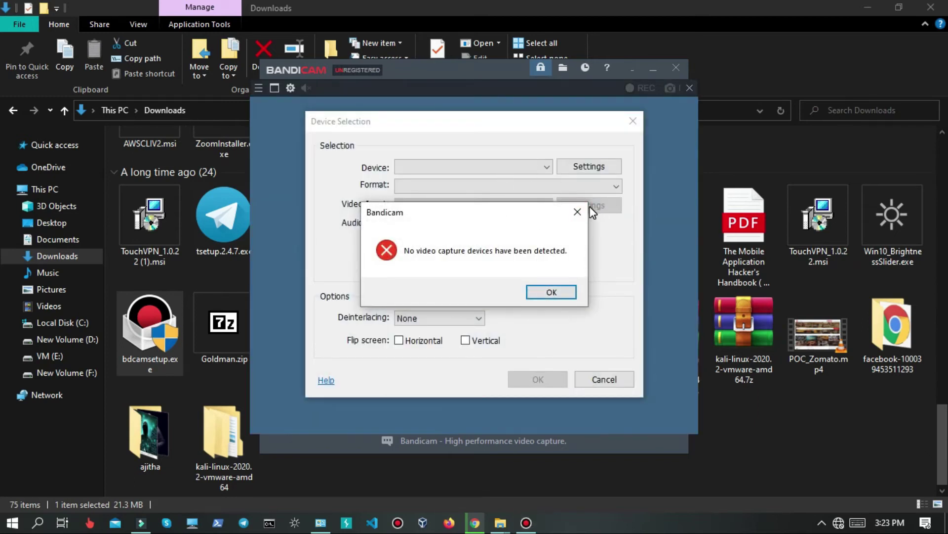
pyautogui.click(577, 211)
pyautogui.click(632, 121)
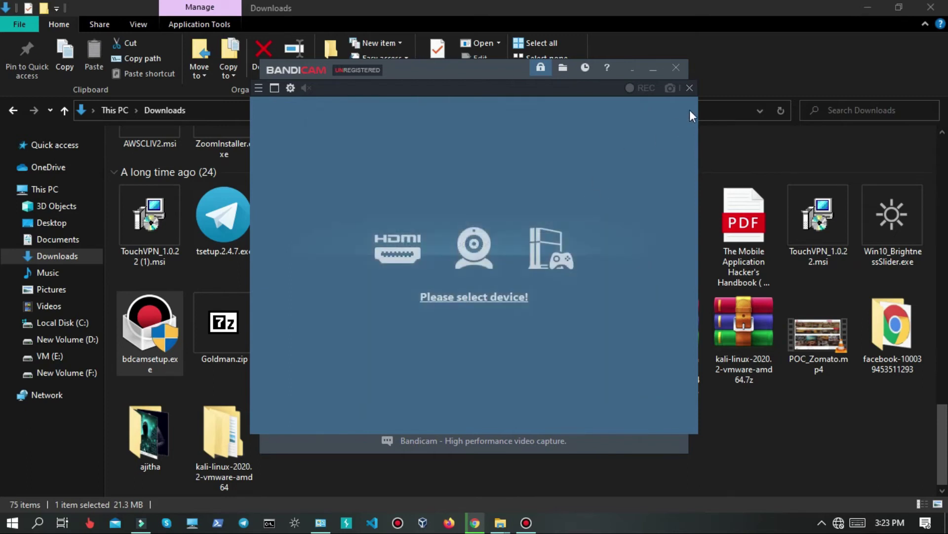
# Close the device capture window and choose the Fullscreen recording mode for Display 1.
pyautogui.click(685, 91)
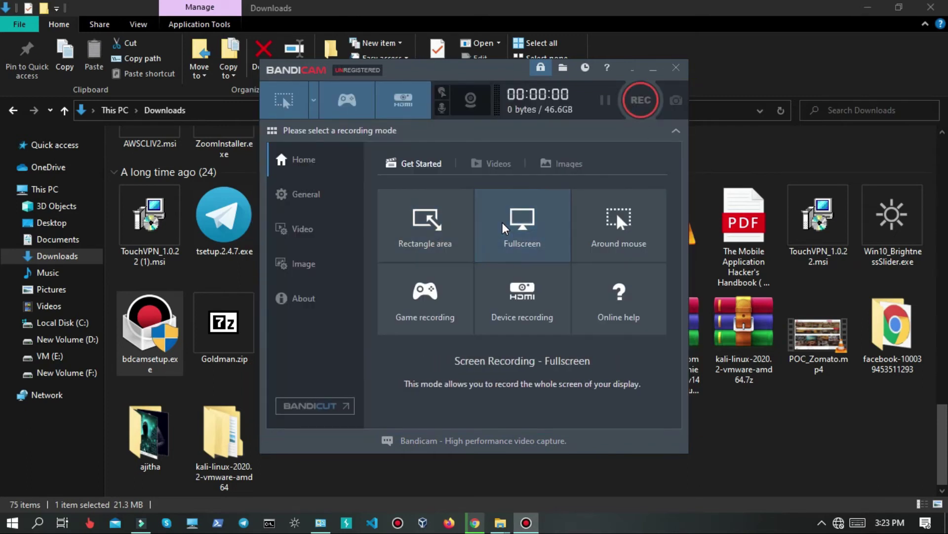
pyautogui.click(523, 225)
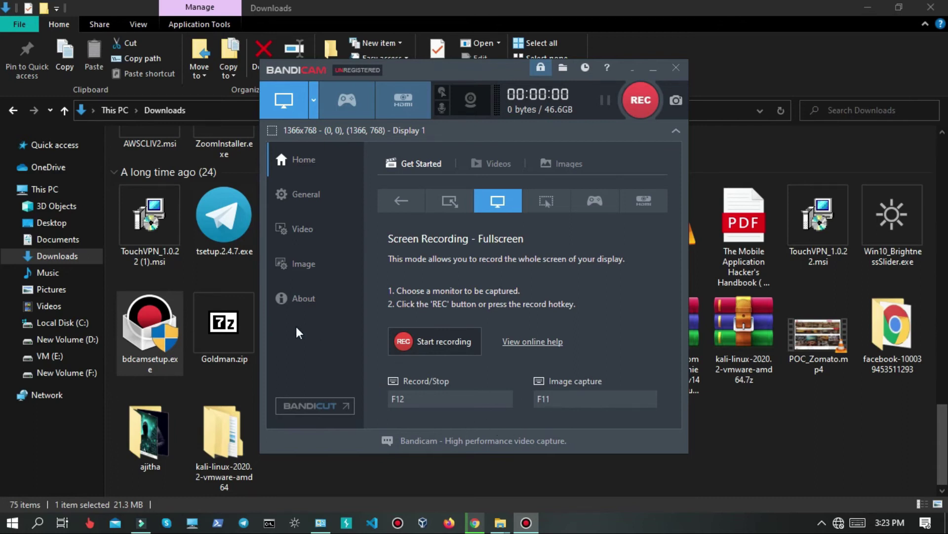
pyautogui.click(314, 100)
pyautogui.click(333, 251)
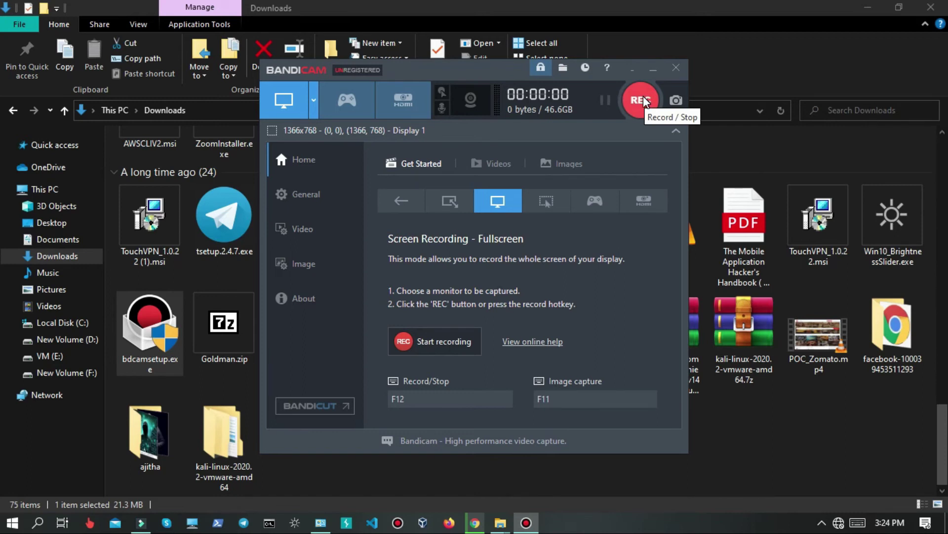
# View the webcam overlay options in the recording settings and close the dialog.
pyautogui.click(486, 103)
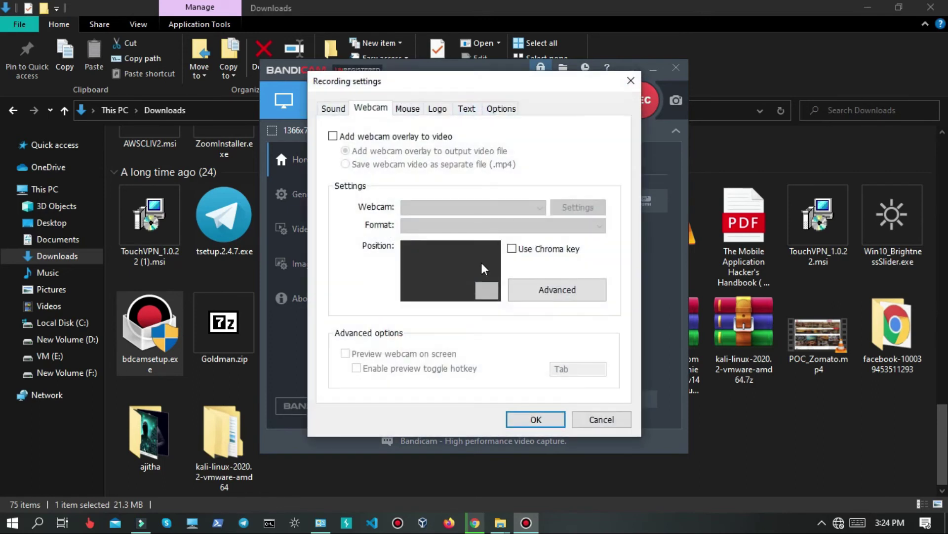
pyautogui.click(630, 80)
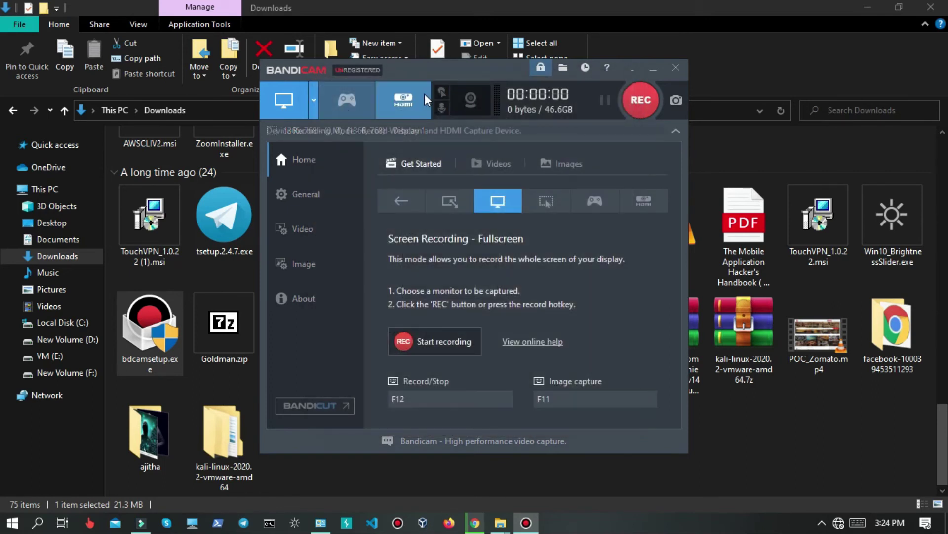
# Enable the Show mouse cursor and Add mouse click effect options in the mouse recording settings.
pyautogui.click(443, 94)
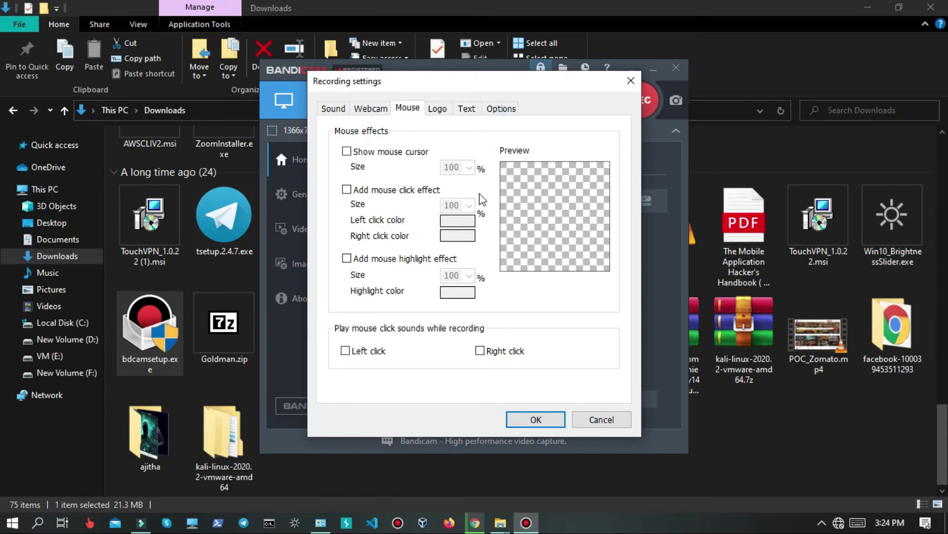
pyautogui.click(401, 152)
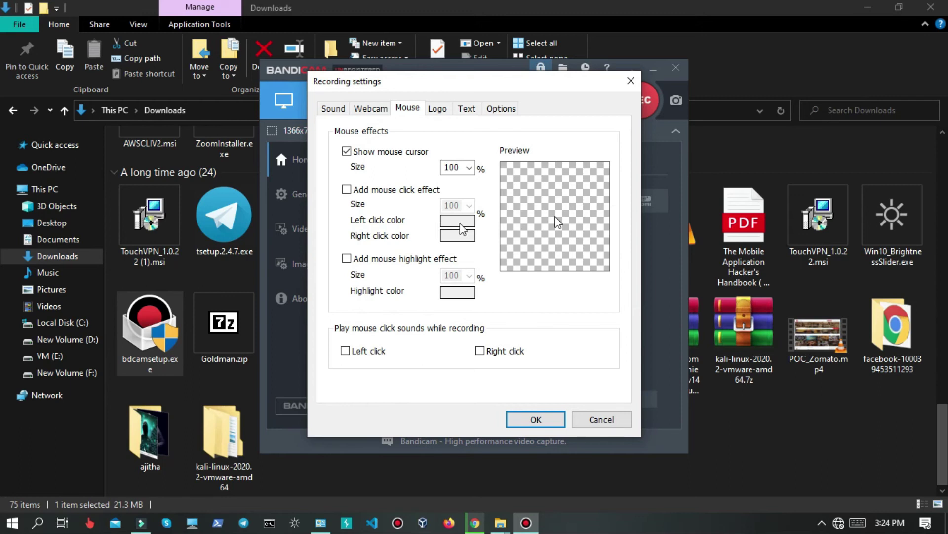
pyautogui.click(415, 190)
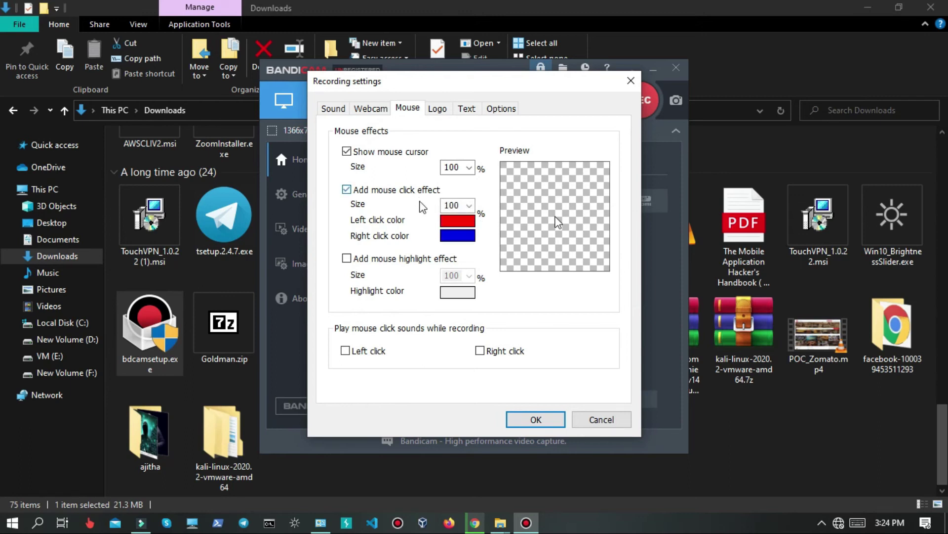
# View the colour choices for the left click effect and dismiss them without picking a new colour.
pyautogui.click(449, 220)
pyautogui.click(618, 149)
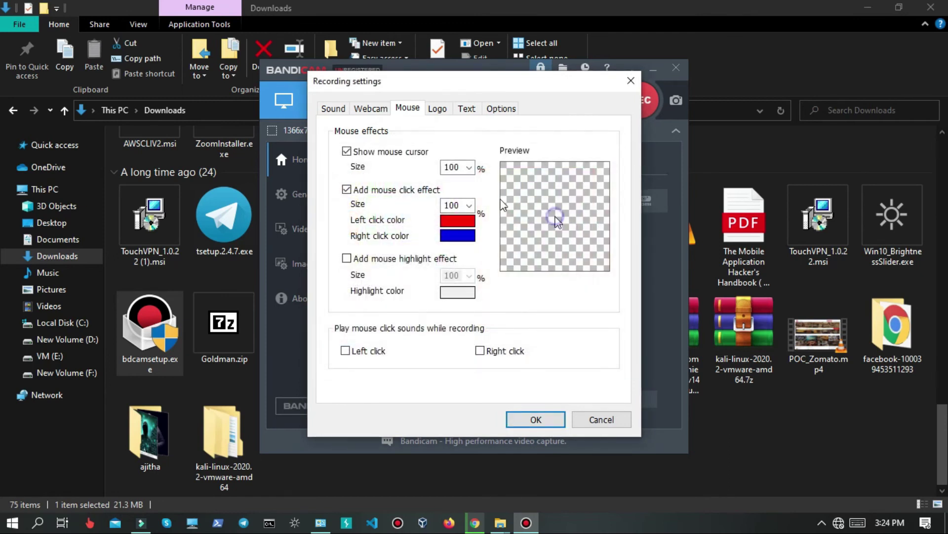
pyautogui.click(472, 223)
pyautogui.click(618, 149)
# Try the mouse highlight effect and turn it off again.
pyautogui.click(346, 258)
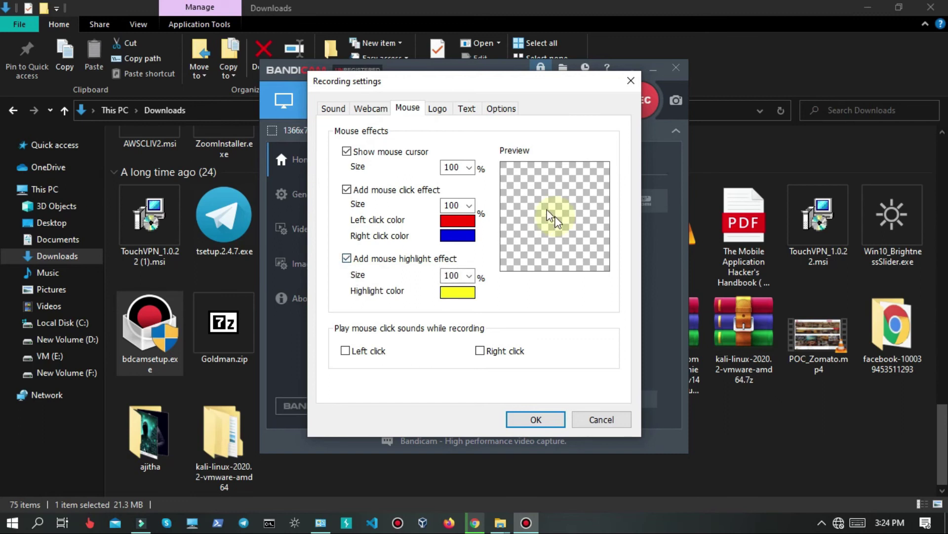
pyautogui.click(347, 259)
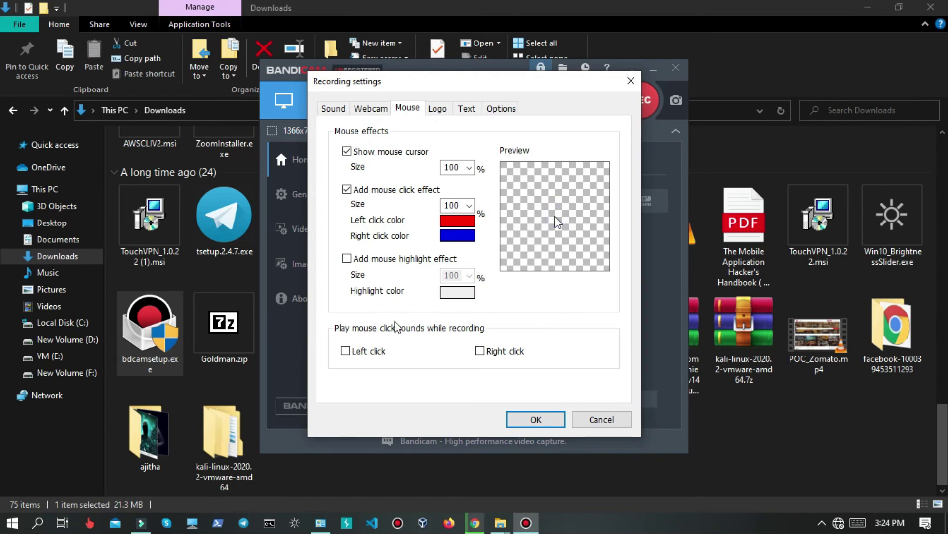
# Try switching the left click and right click sounds while recording on and off.
pyautogui.click(373, 359)
pyautogui.click(375, 358)
pyautogui.click(378, 356)
pyautogui.click(490, 351)
pyautogui.click(506, 353)
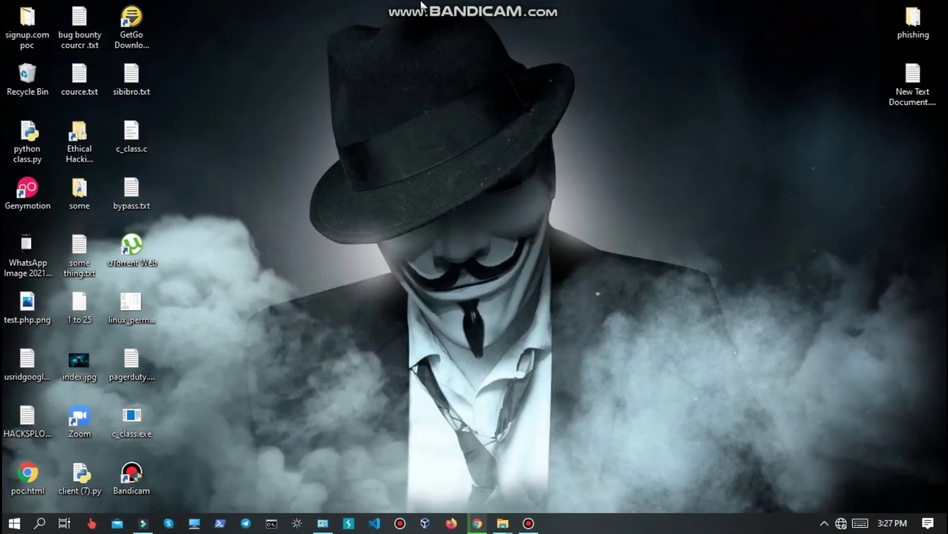
# Bring up Bandicam's recording toolbar over the desktop during the fullscreen recording.
pyautogui.moveTo(421, 5)
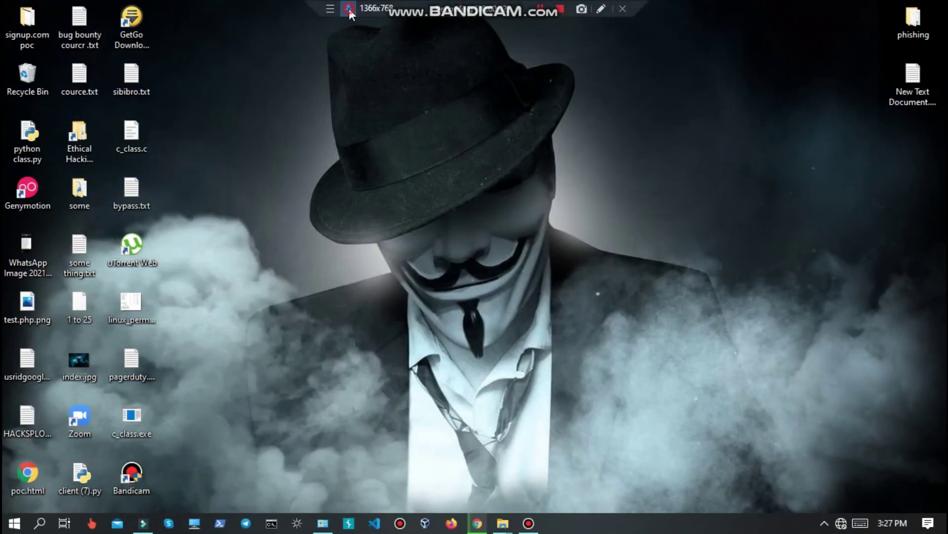